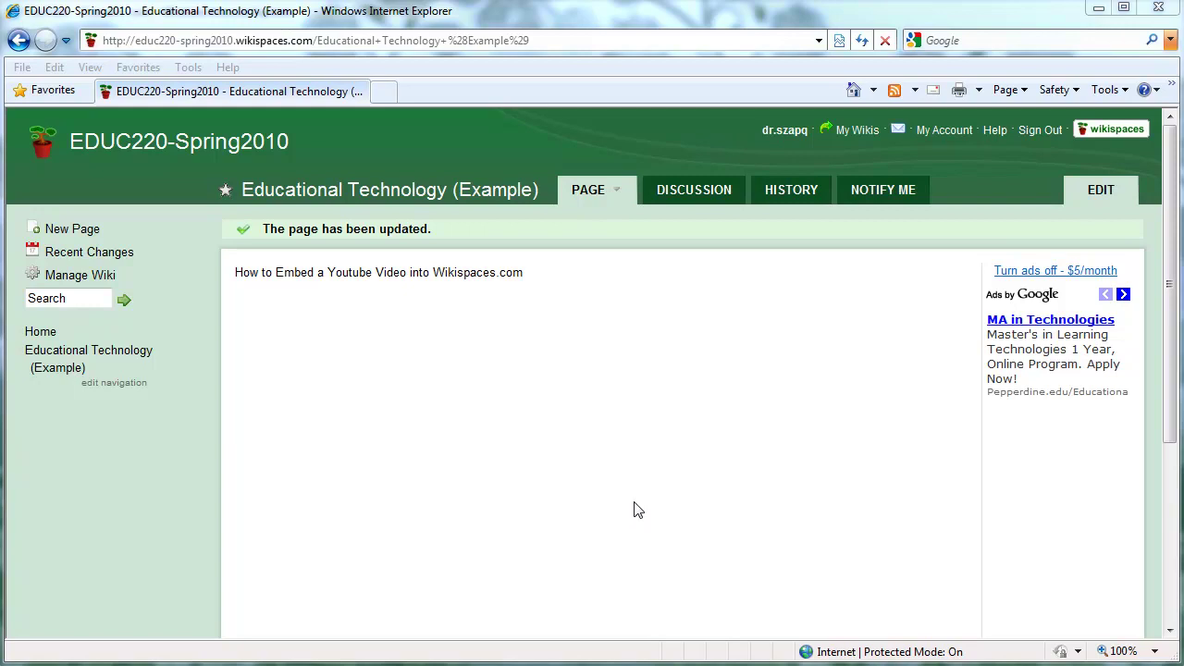
Put the page into edit mode and type 'Dramatic Looking' on a new line below the title.
{"action": "left_click", "coordinate": [1098, 195]}
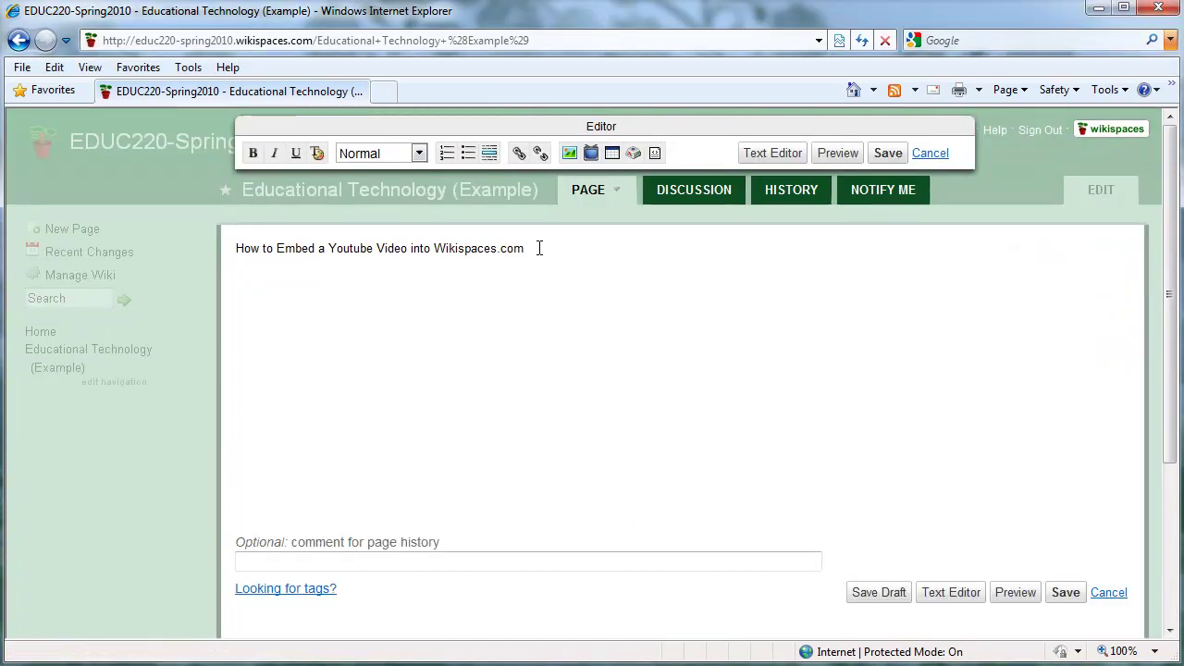
{"action": "left_click", "coordinate": [543, 251]}
{"action": "type", "text": "Dramatic"}
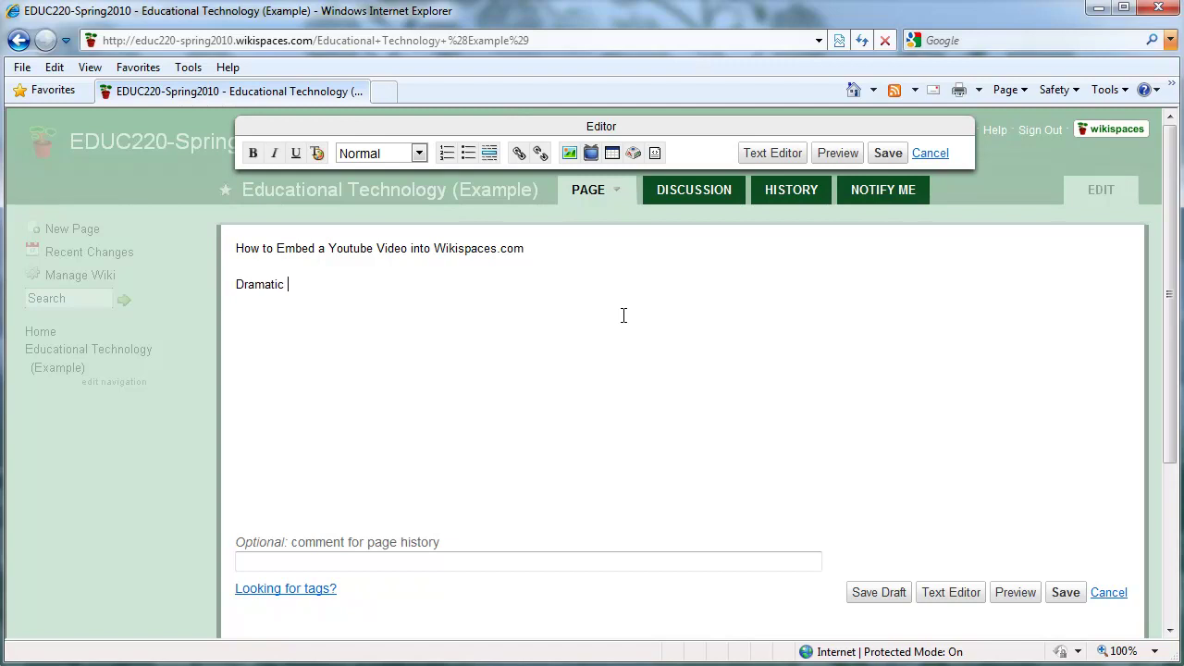
{"action": "type", "text": " Looking Animal"}
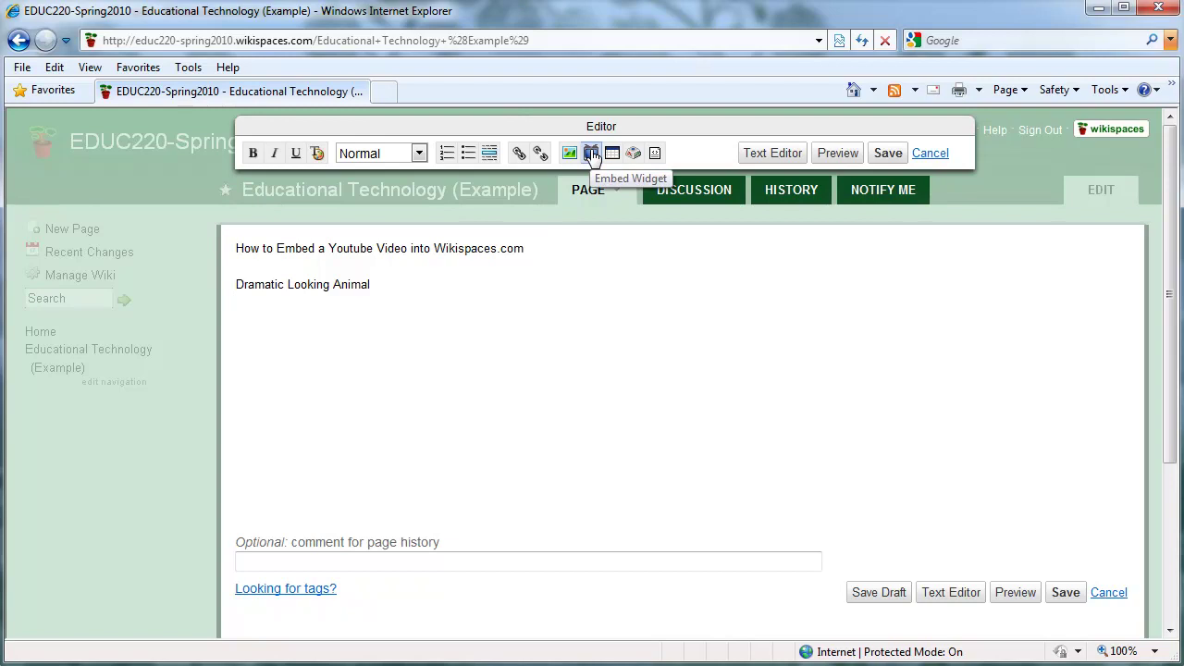
Pick the YouTube widget from the Video category of the Embed Widget list.
{"action": "left_click", "coordinate": [593, 157]}
{"action": "left_click", "coordinate": [591, 155]}
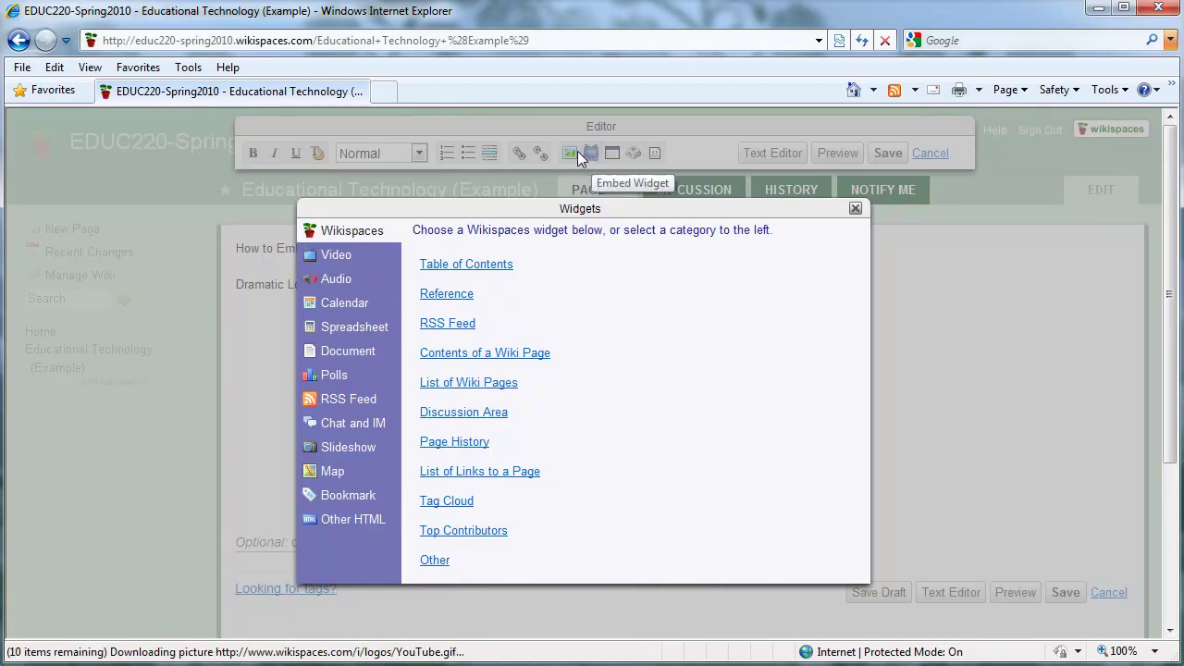
{"action": "left_click", "coordinate": [339, 259]}
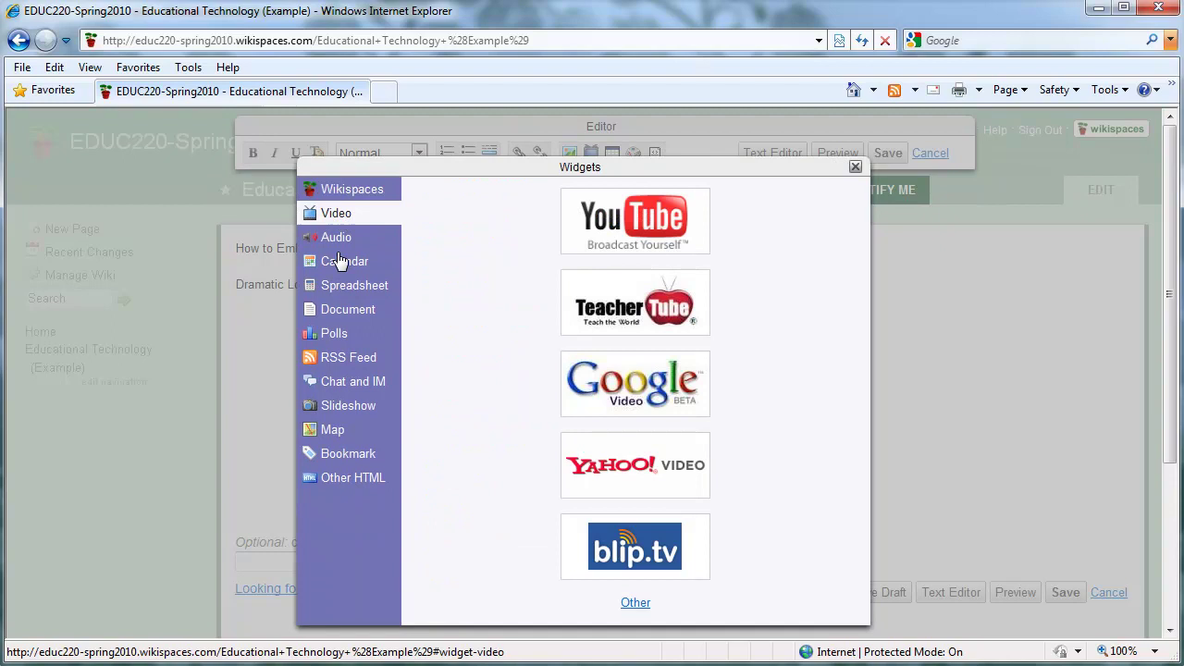
{"action": "left_click", "coordinate": [651, 229]}
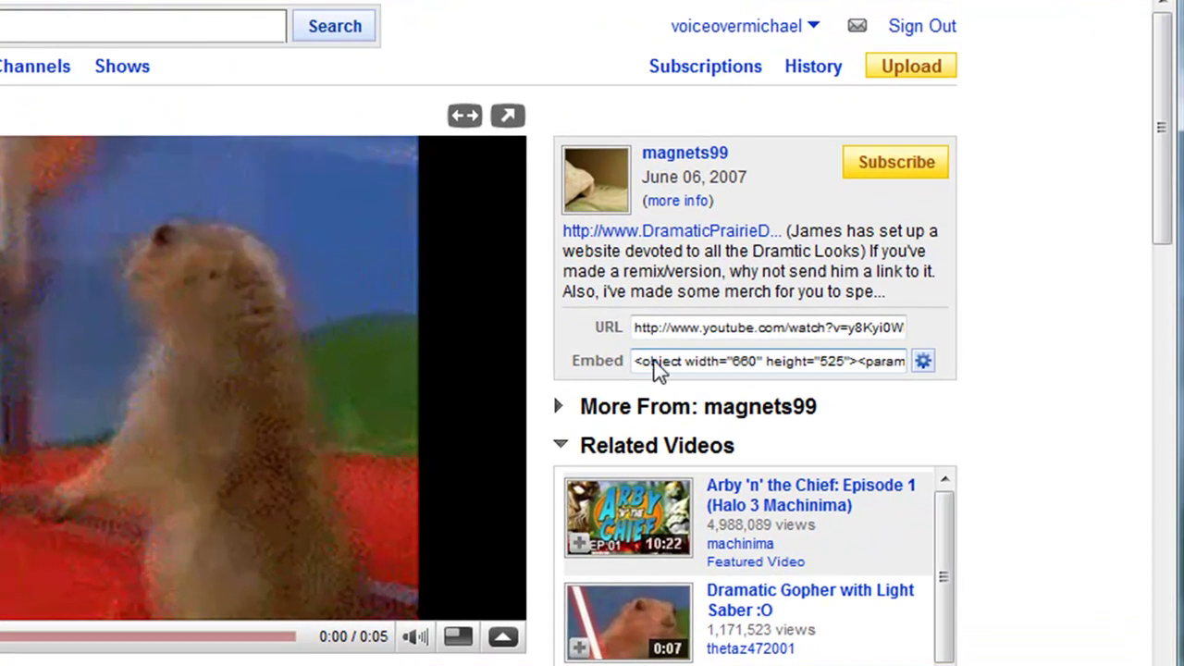
Show the video's YouTube embed customisation options and select the full embed code.
{"action": "left_click", "coordinate": [657, 368]}
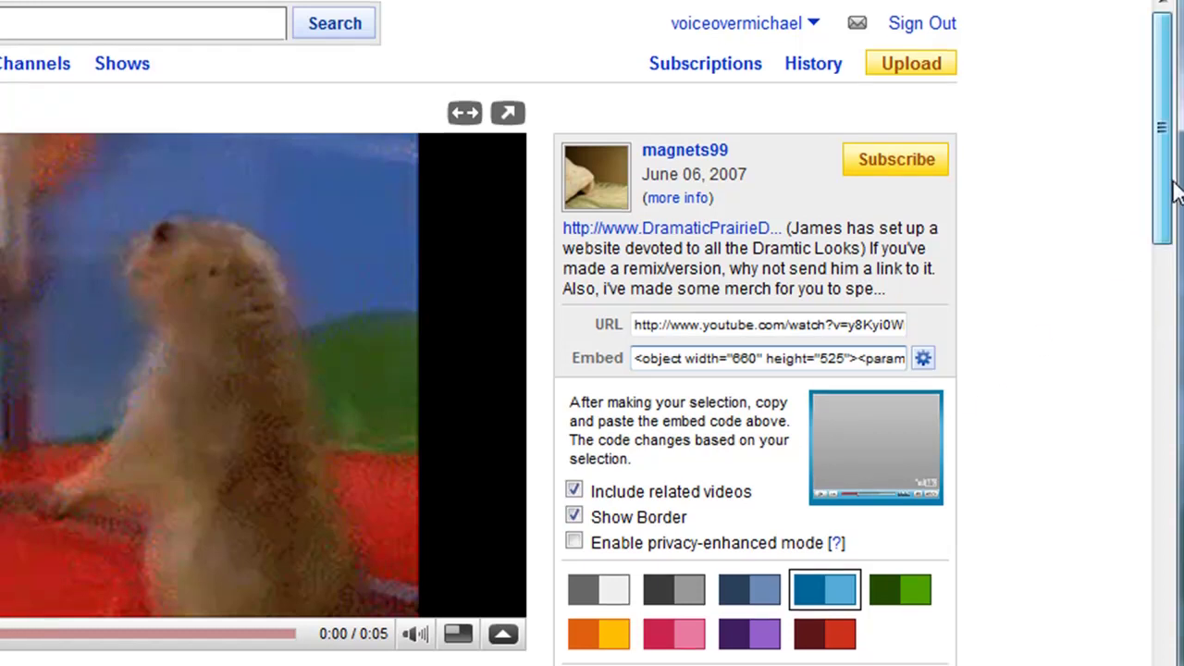
{"action": "left_click_drag", "start_coordinate": [1173, 185], "coordinate": [1174, 236]}
{"action": "left_click", "coordinate": [850, 193]}
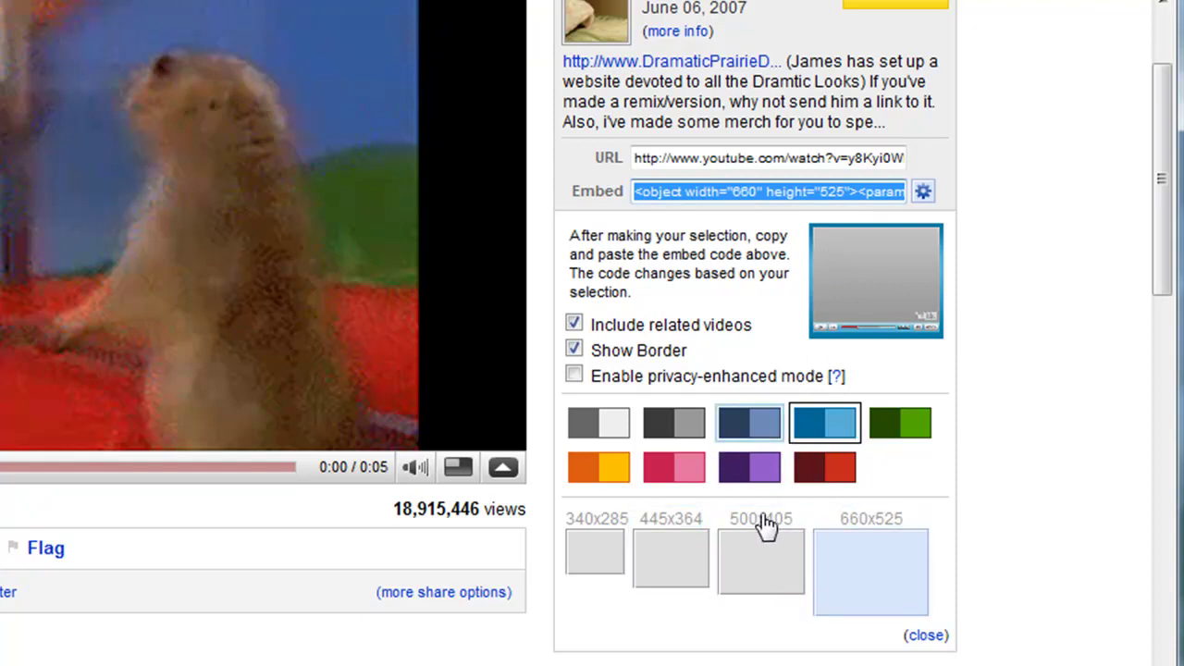
{"action": "left_click", "coordinate": [925, 194]}
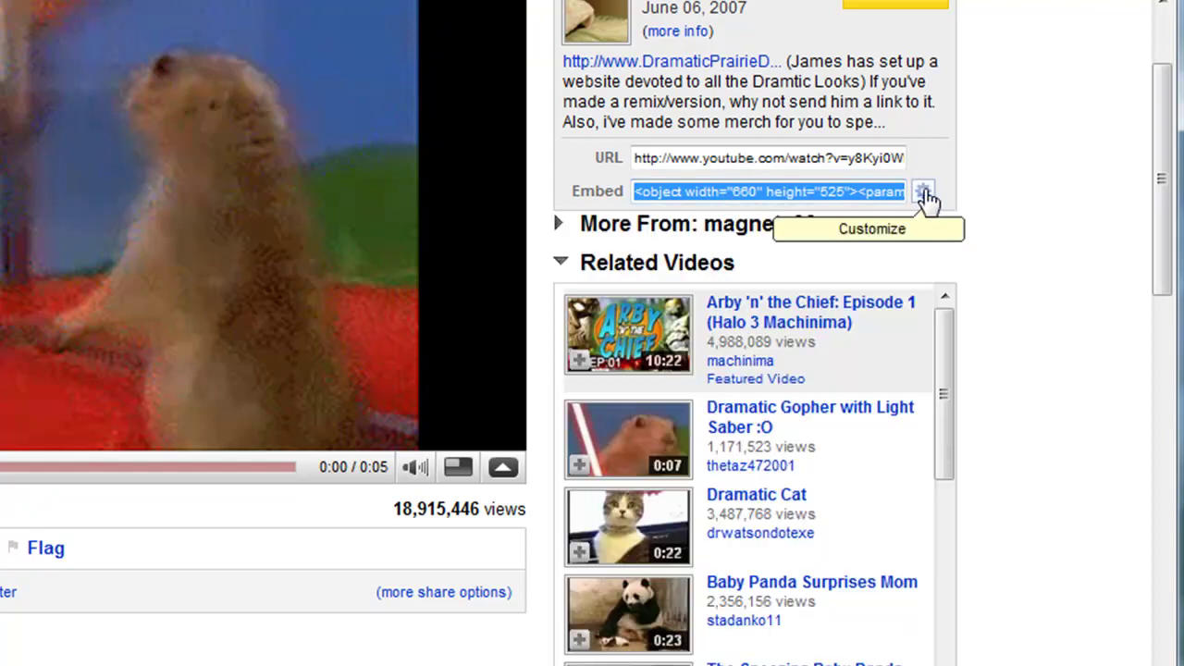
{"action": "left_click", "coordinate": [925, 195]}
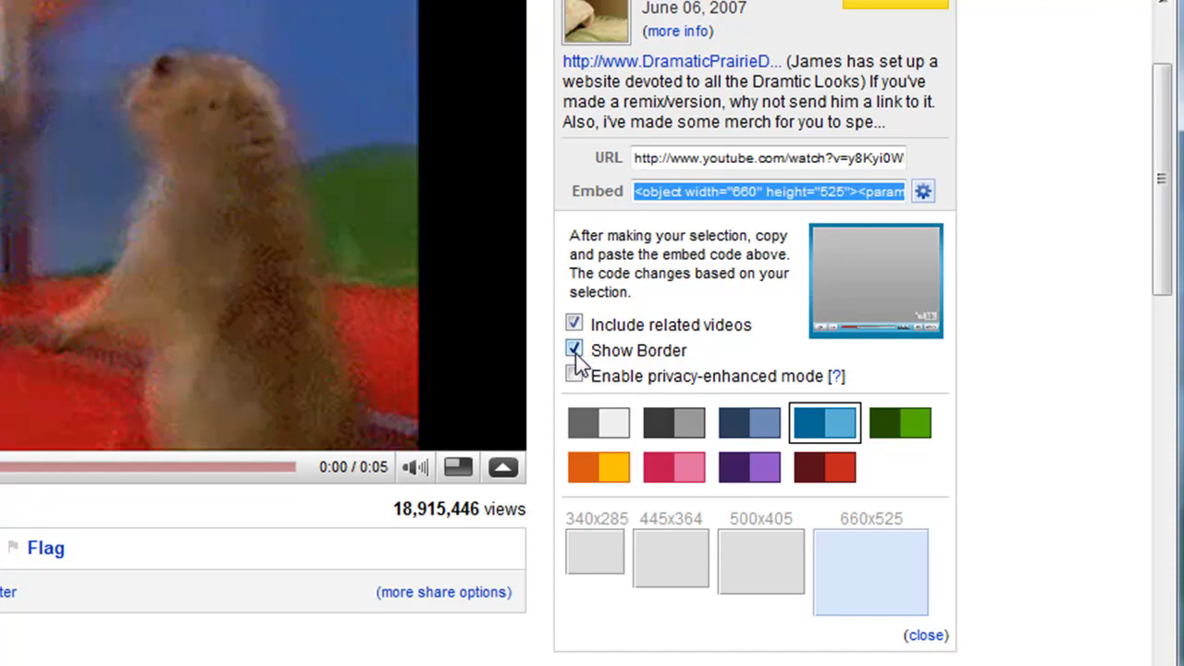
Untick 'Include related videos' in the YouTube embed options.
{"action": "left_click", "coordinate": [575, 323]}
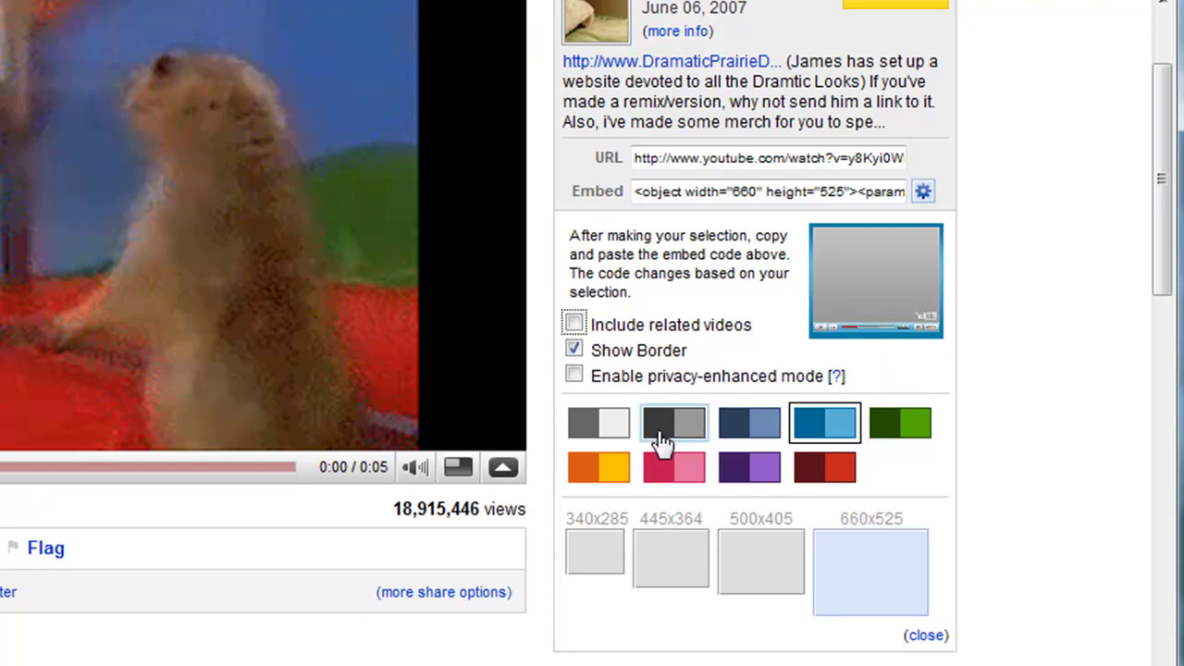
{"action": "left_click", "coordinate": [596, 387]}
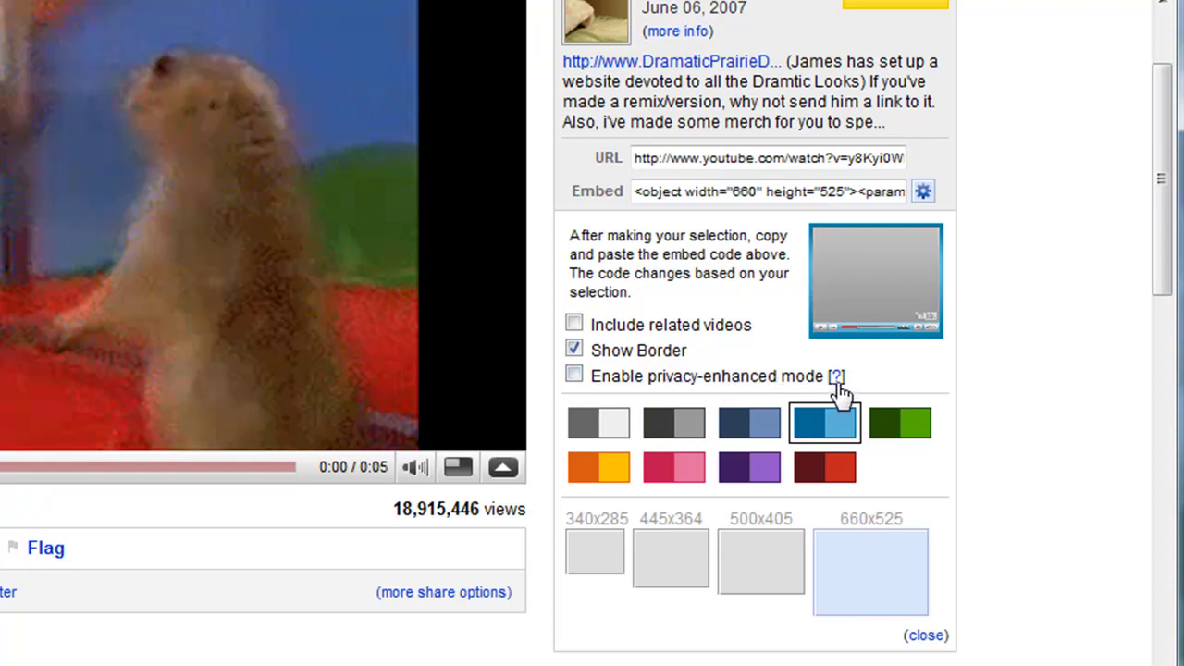
{"action": "scroll", "coordinate": [1111, 462], "scroll_direction": "down", "scroll_amount": 5}
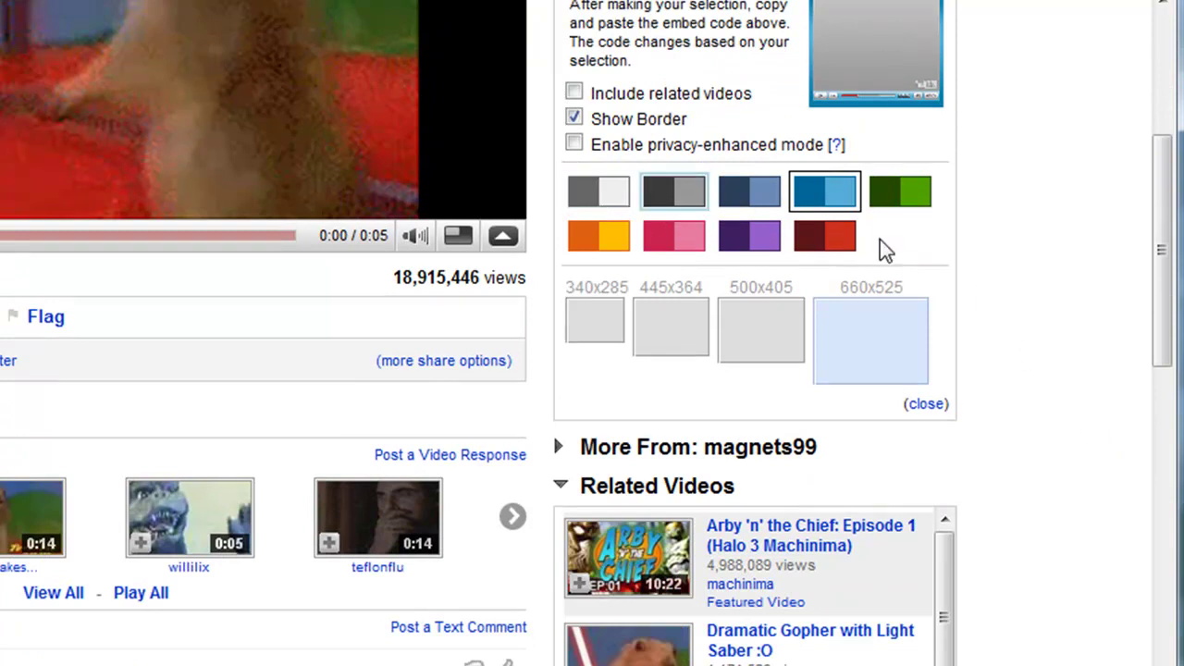
{"action": "scroll", "coordinate": [880, 240], "scroll_direction": "up", "scroll_amount": 3}
{"action": "left_click", "coordinate": [615, 318]}
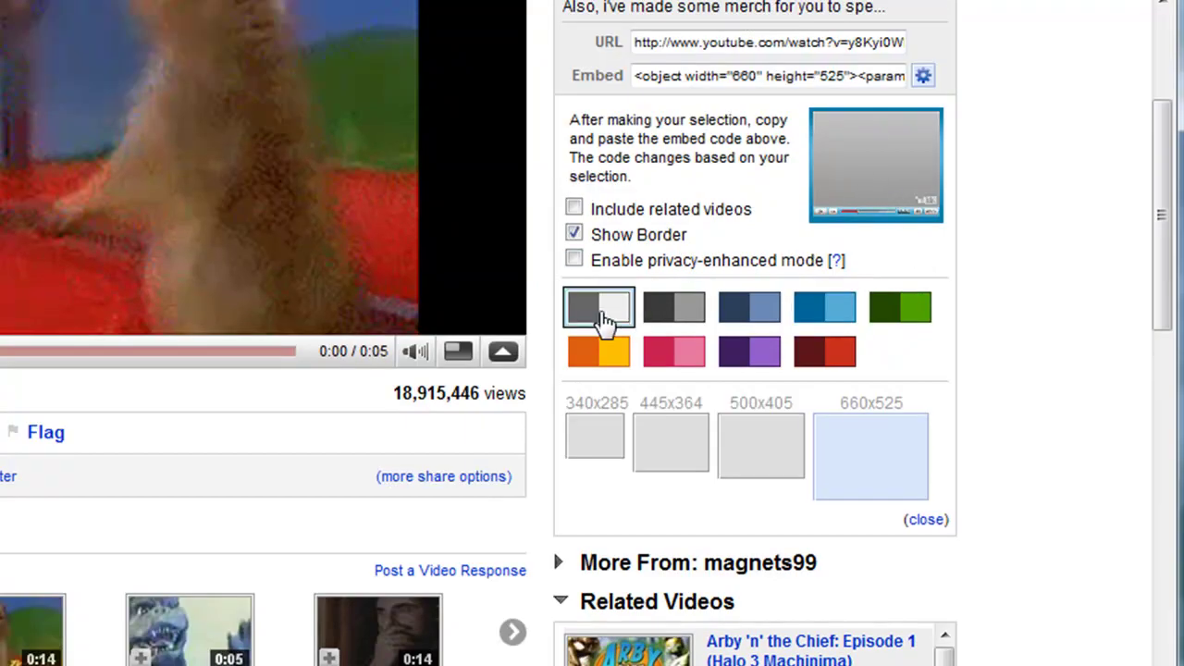
{"action": "left_click", "coordinate": [678, 315]}
{"action": "left_click", "coordinate": [740, 319]}
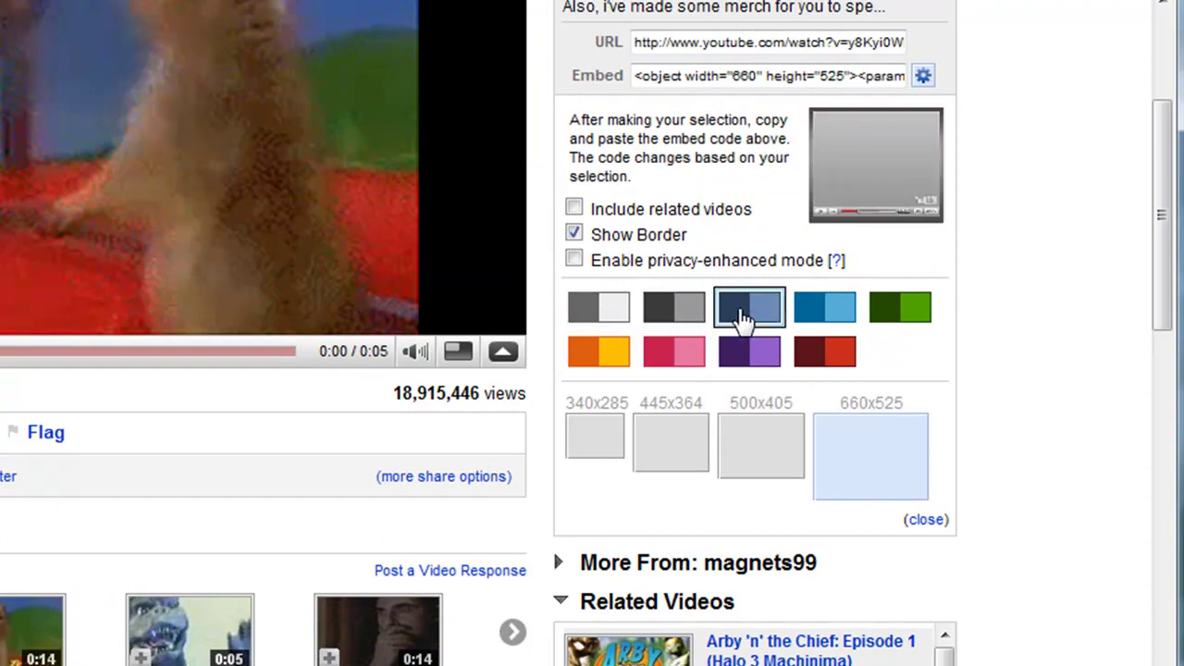
{"action": "left_click", "coordinate": [833, 319]}
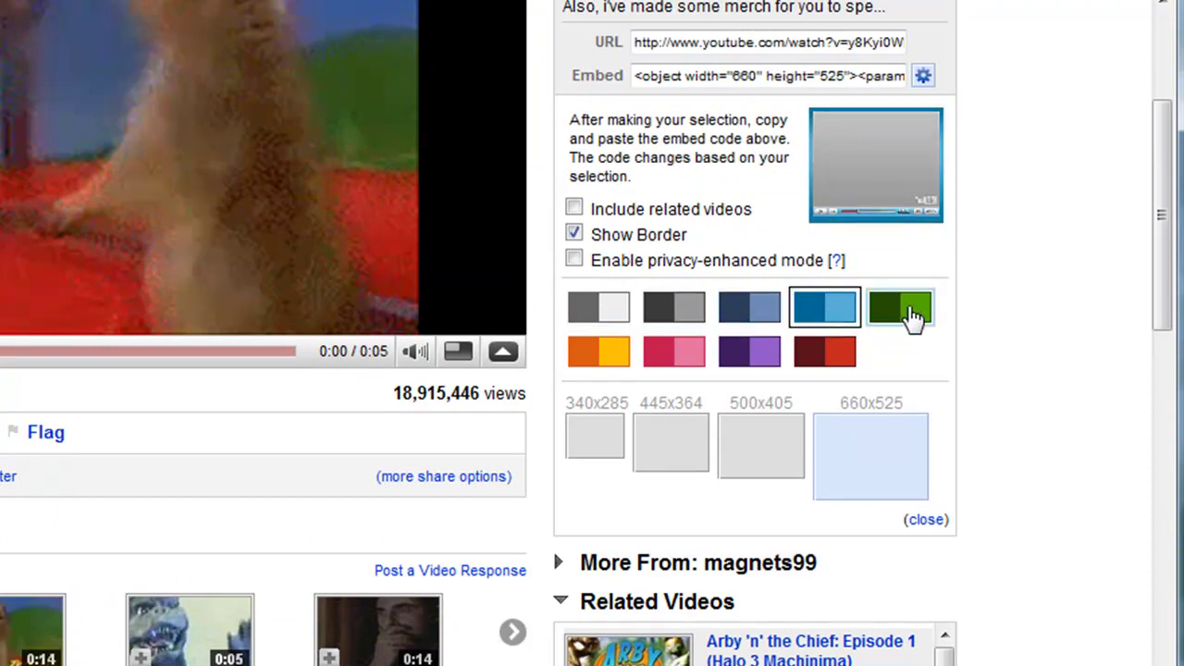
{"action": "left_click", "coordinate": [914, 317]}
{"action": "left_click", "coordinate": [608, 354]}
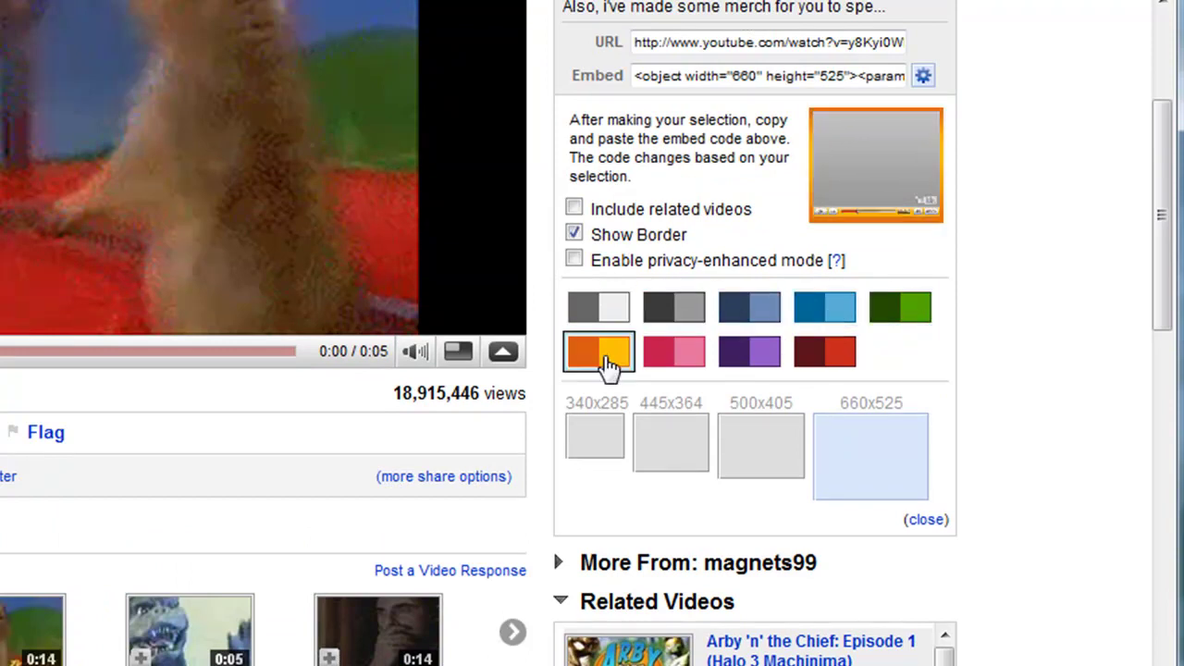
{"action": "left_click", "coordinate": [766, 310]}
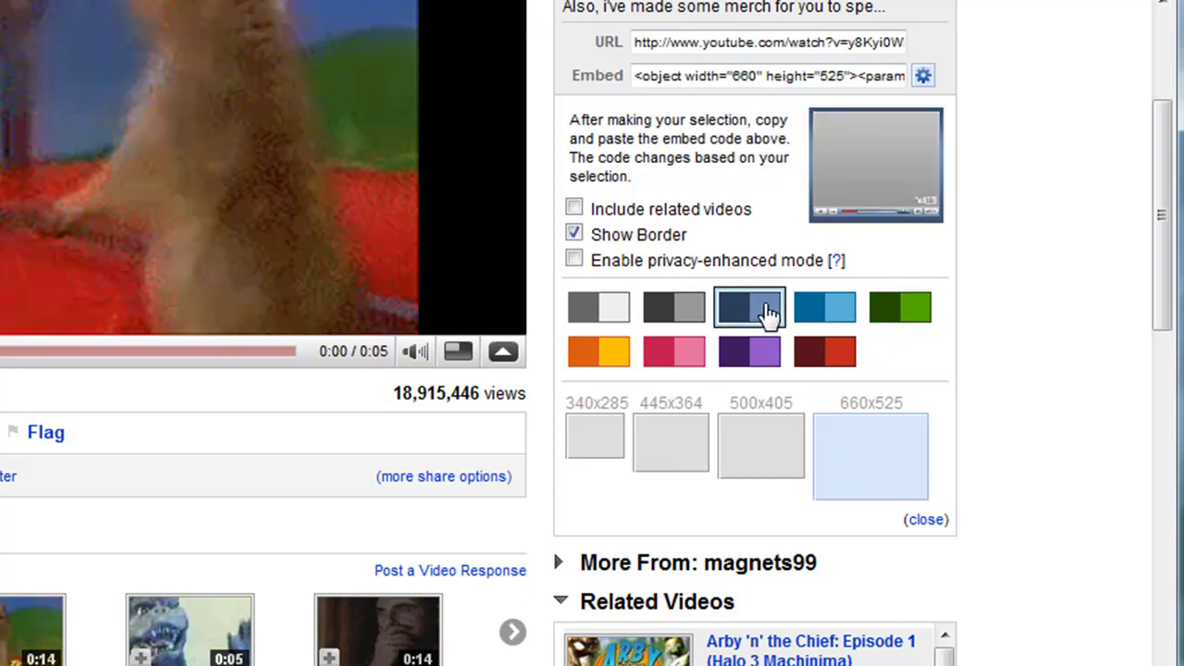
{"action": "left_click", "coordinate": [826, 314]}
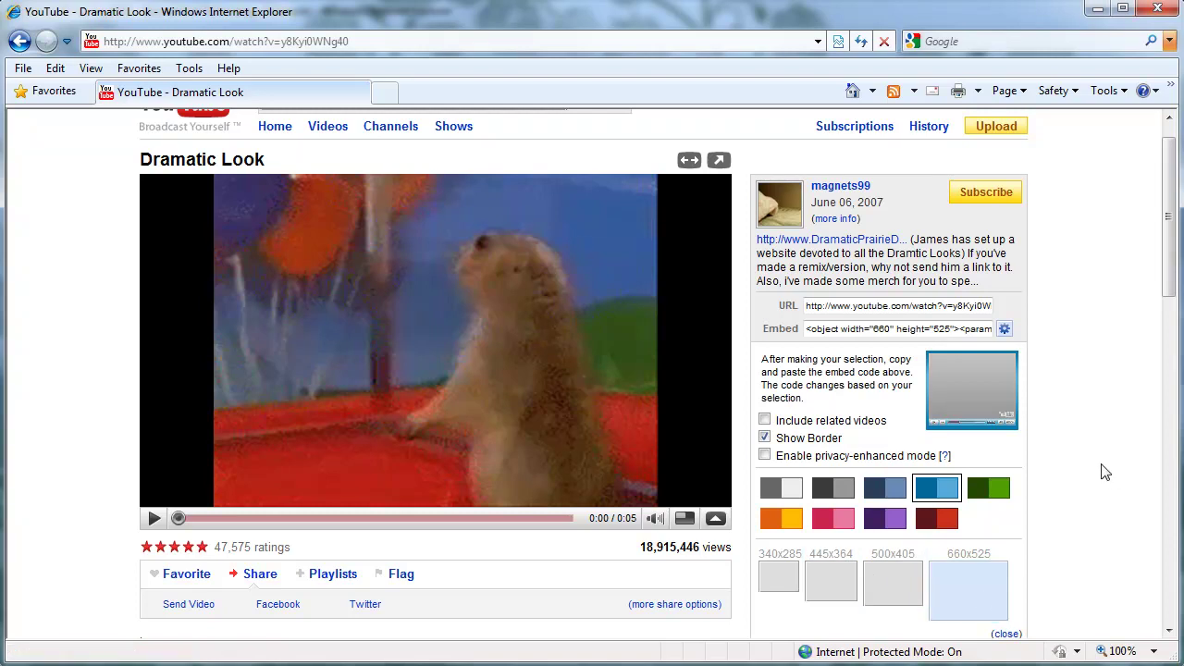
Choose the 660x525 player size and copy the YouTube embed code.
{"action": "scroll", "coordinate": [1101, 474], "scroll_direction": "down", "scroll_amount": 3}
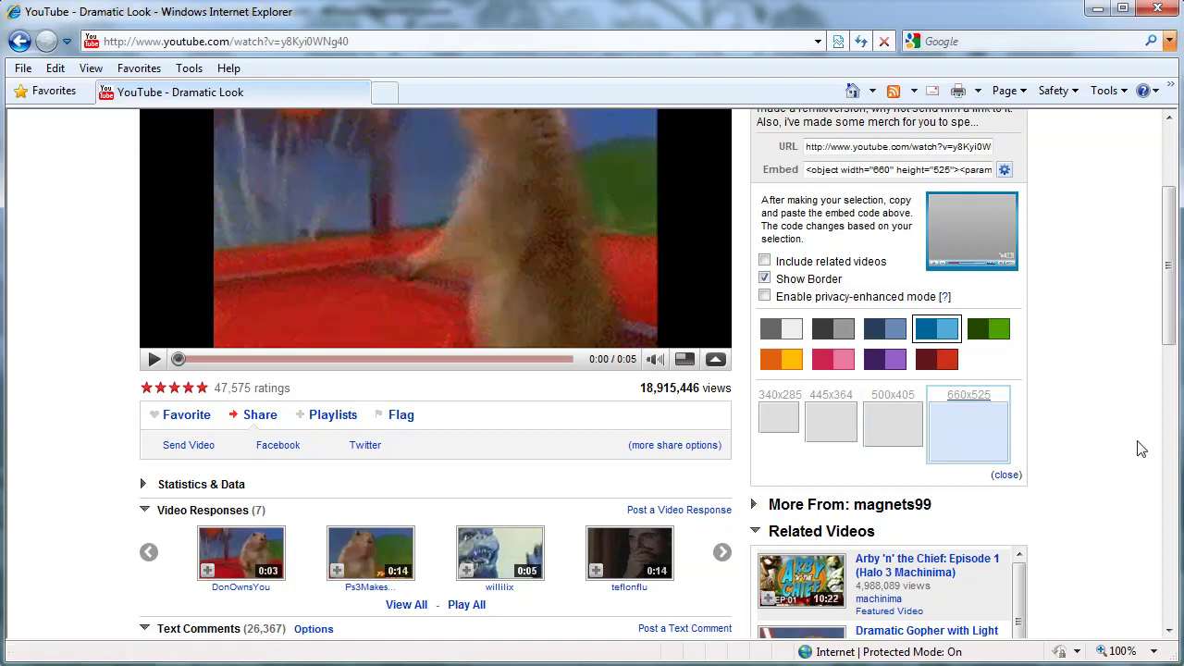
{"action": "scroll", "coordinate": [1137, 455], "scroll_direction": "down", "scroll_amount": 2}
{"action": "scroll", "coordinate": [953, 534], "scroll_direction": "up", "scroll_amount": 3}
{"action": "left_click", "coordinate": [953, 534]}
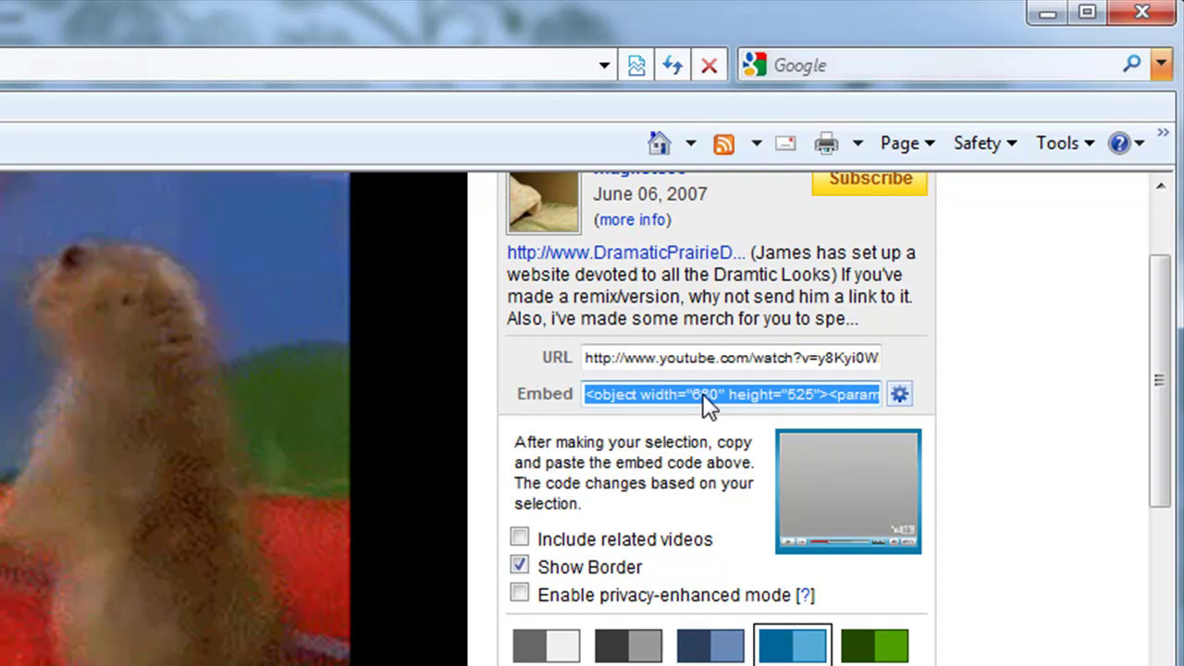
{"action": "right_click", "coordinate": [703, 398]}
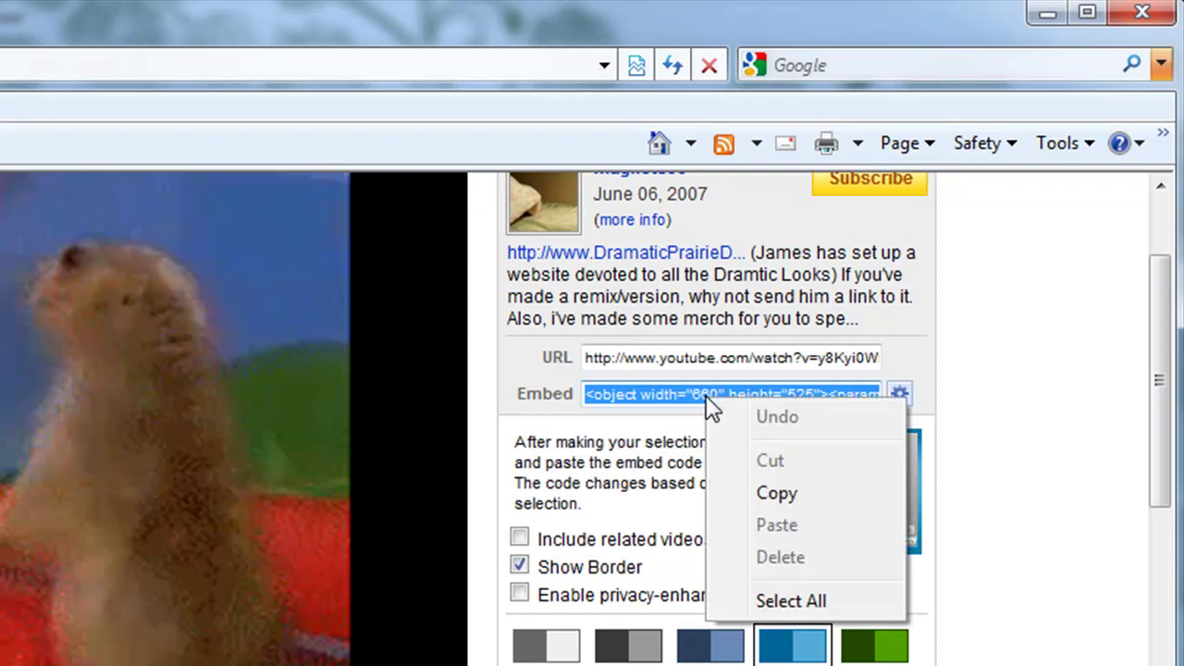
{"action": "left_click", "coordinate": [775, 496]}
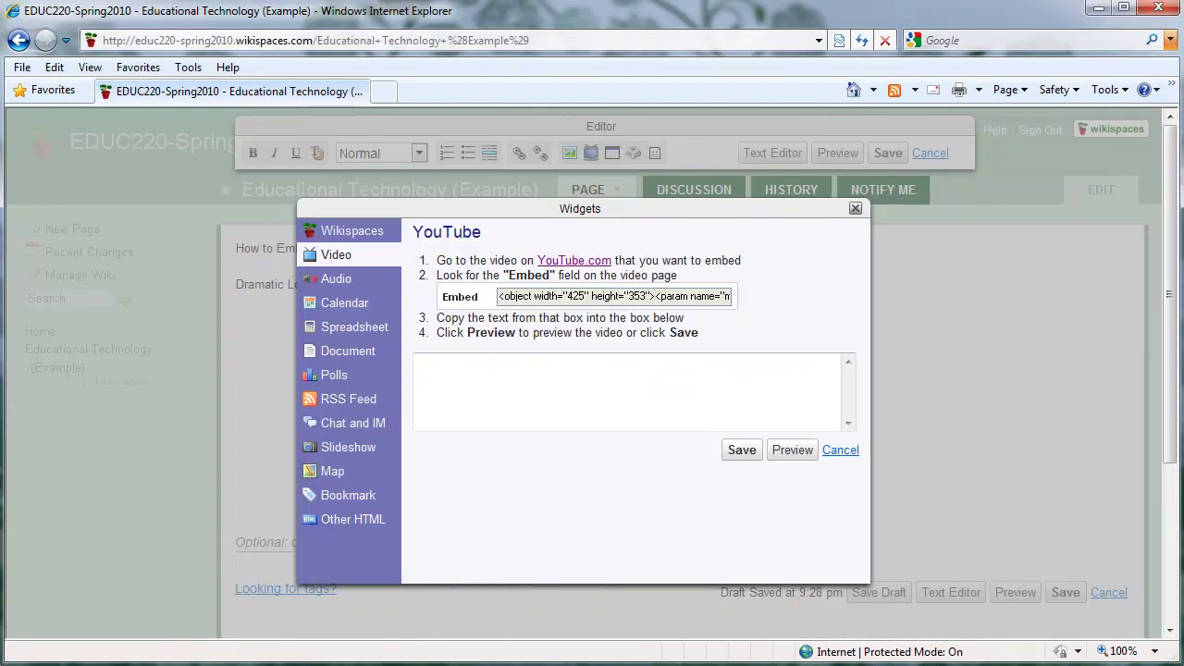
Paste the copied embed code into the Wikispaces YouTube widget box and save it.
{"action": "left_click", "coordinate": [602, 380]}
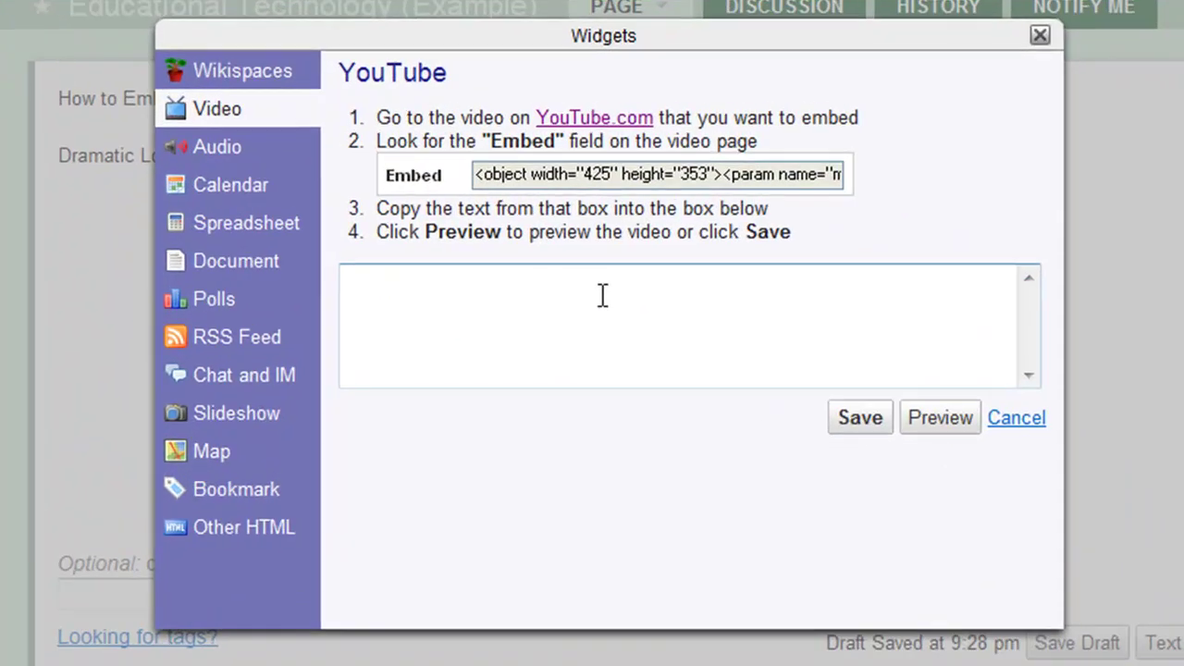
{"action": "right_click", "coordinate": [603, 297]}
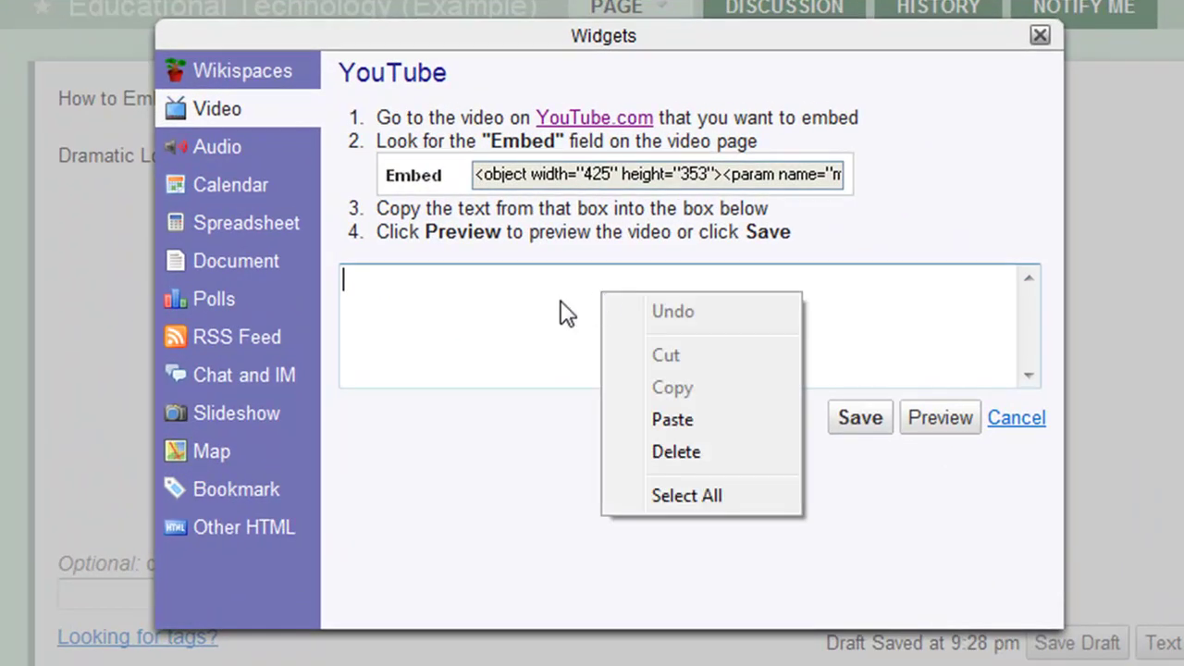
{"action": "left_click", "coordinate": [655, 422]}
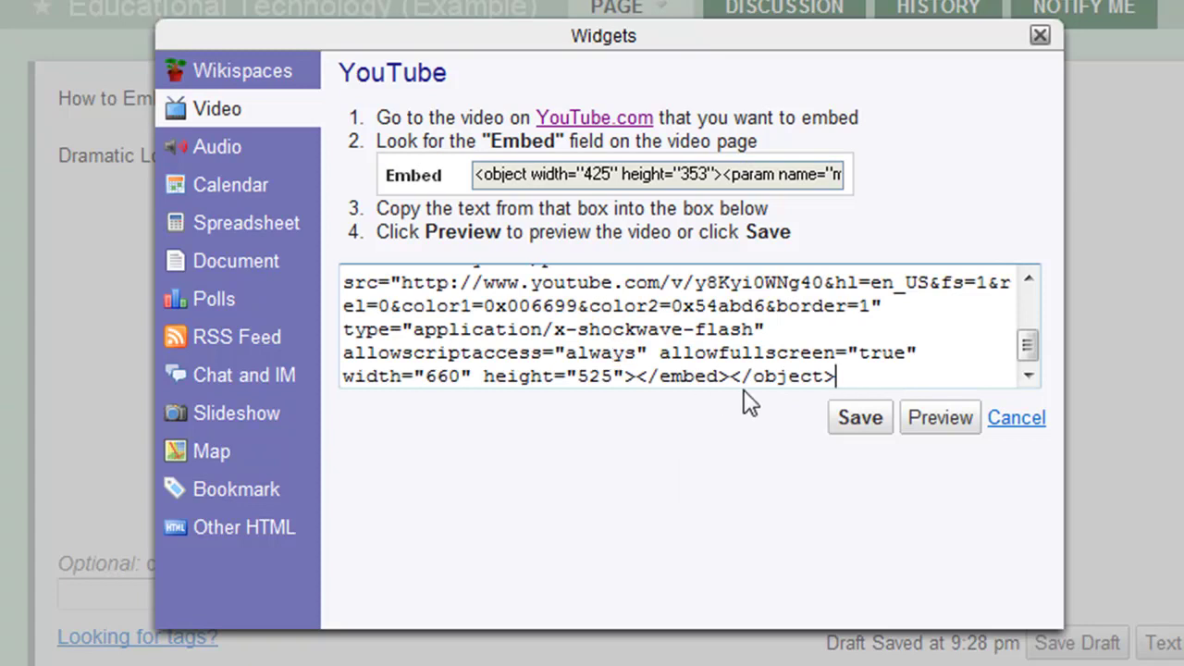
{"action": "left_click", "coordinate": [860, 418]}
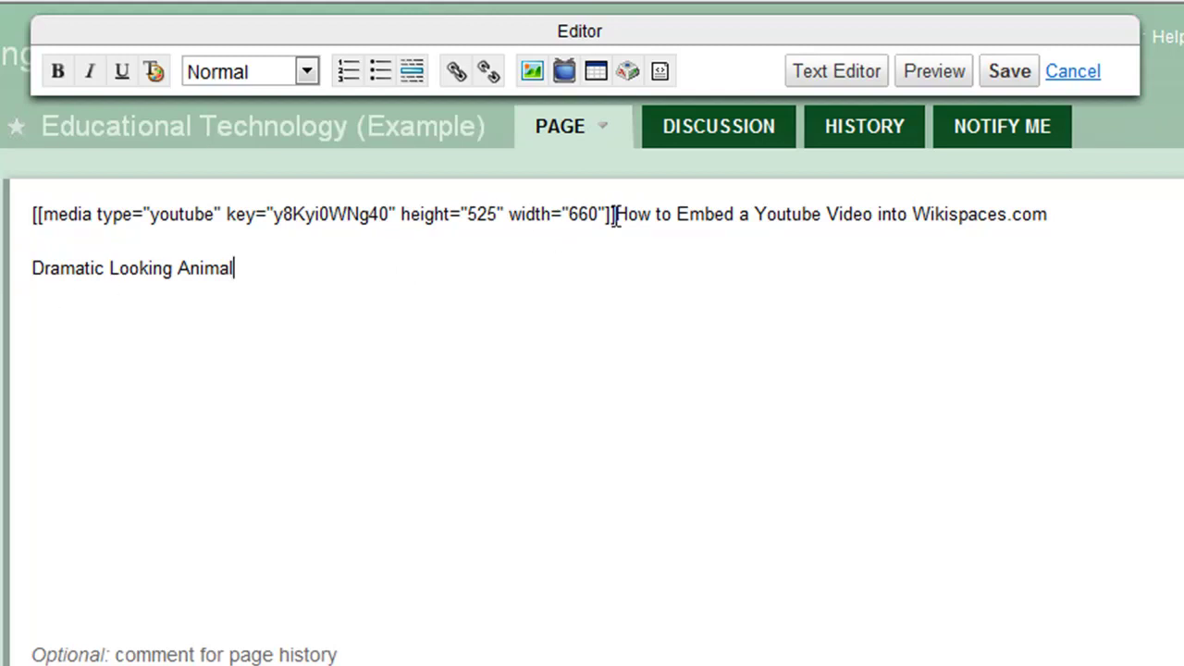
Move the [[media]] tag onto the line below the 'Dramatic Looking Animal' caption.
{"action": "left_click_drag", "start_coordinate": [617, 214], "coordinate": [20, 220]}
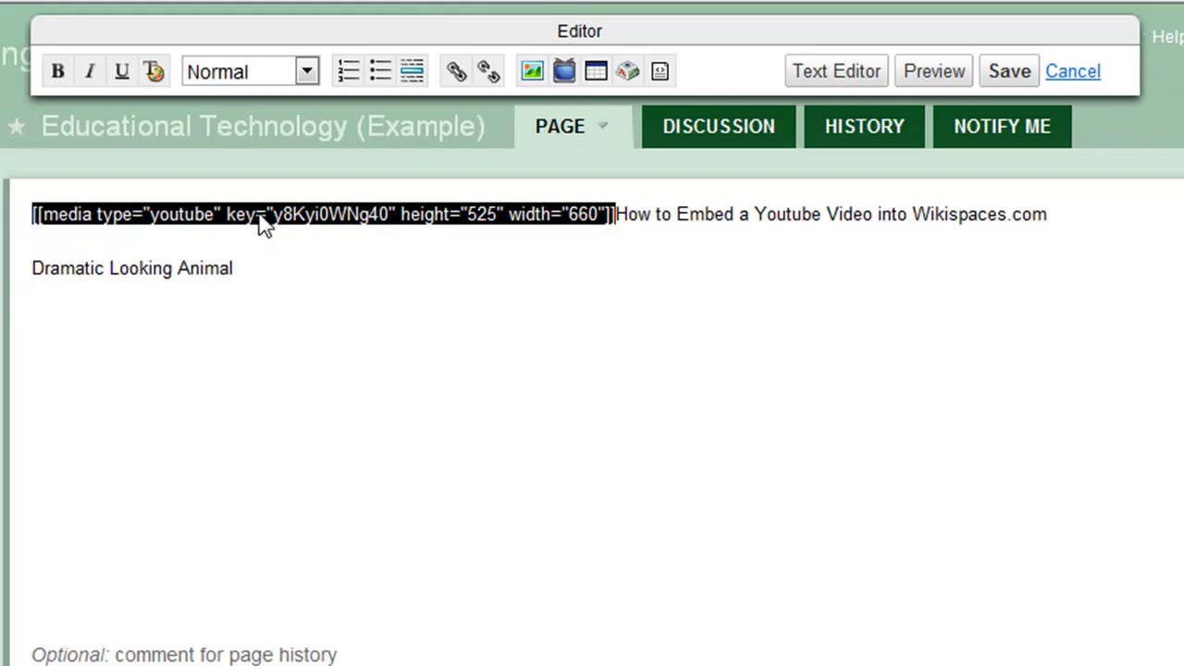
{"action": "left_click_drag", "start_coordinate": [260, 219], "coordinate": [238, 298]}
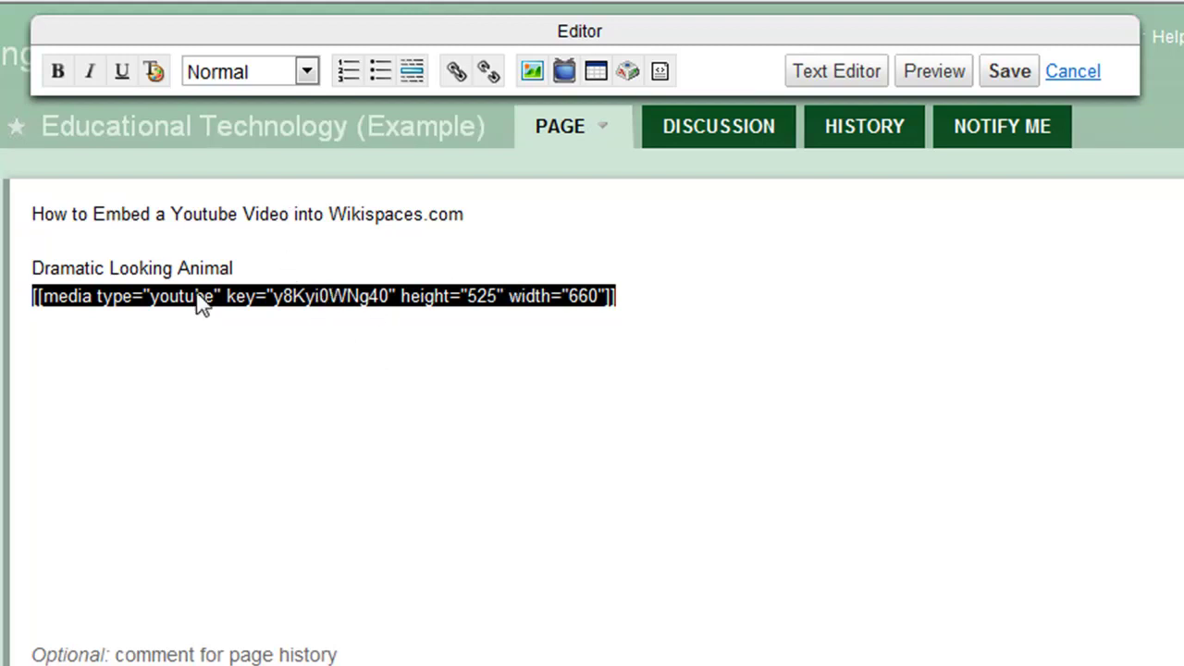
{"action": "left_click", "coordinate": [296, 266]}
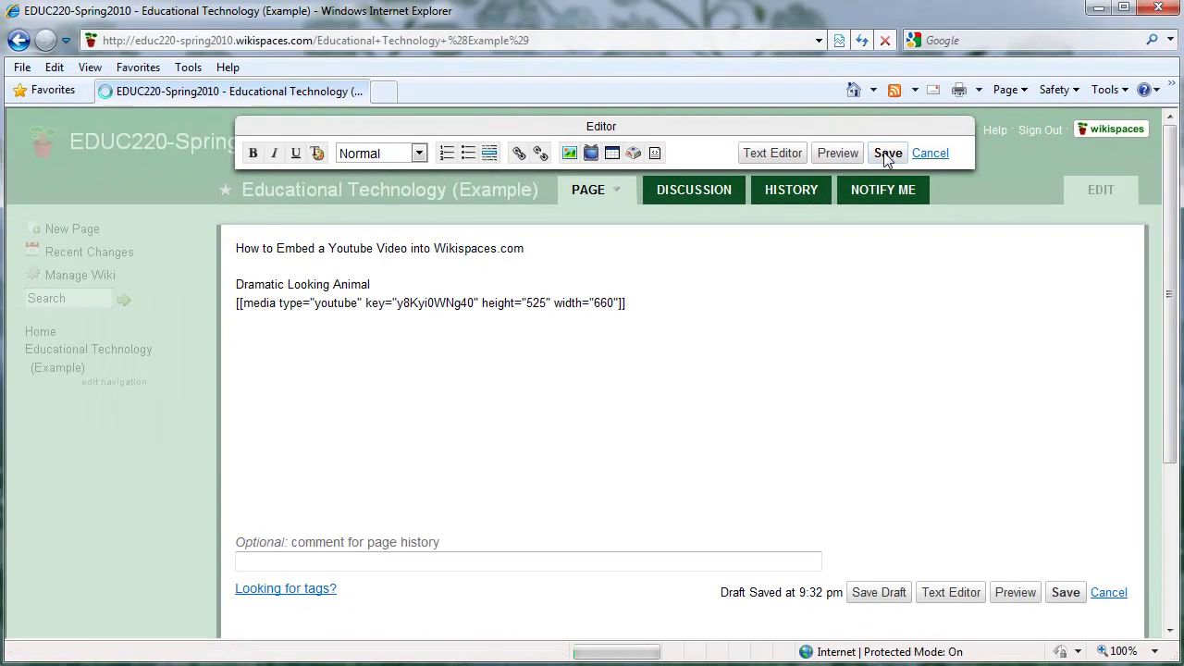
Save the edited page and scroll through the updated result.
{"action": "left_click", "coordinate": [999, 80]}
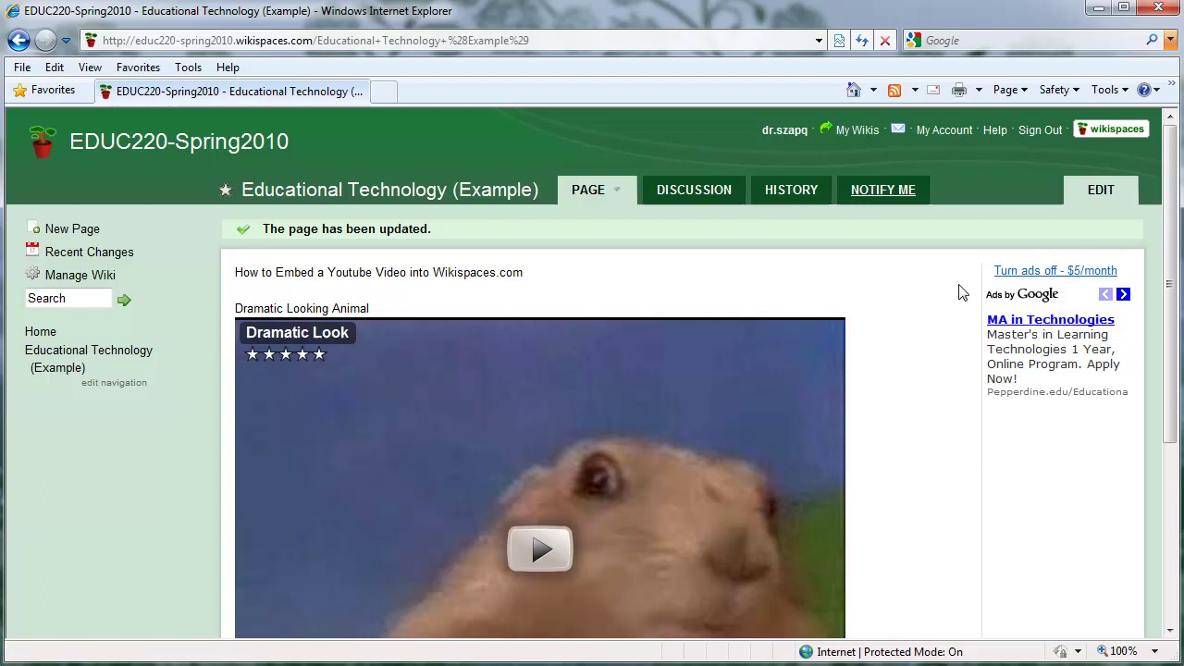
{"action": "scroll", "coordinate": [912, 301], "scroll_direction": "down", "scroll_amount": 2}
{"action": "scroll", "coordinate": [915, 298], "scroll_direction": "down", "scroll_amount": 1}
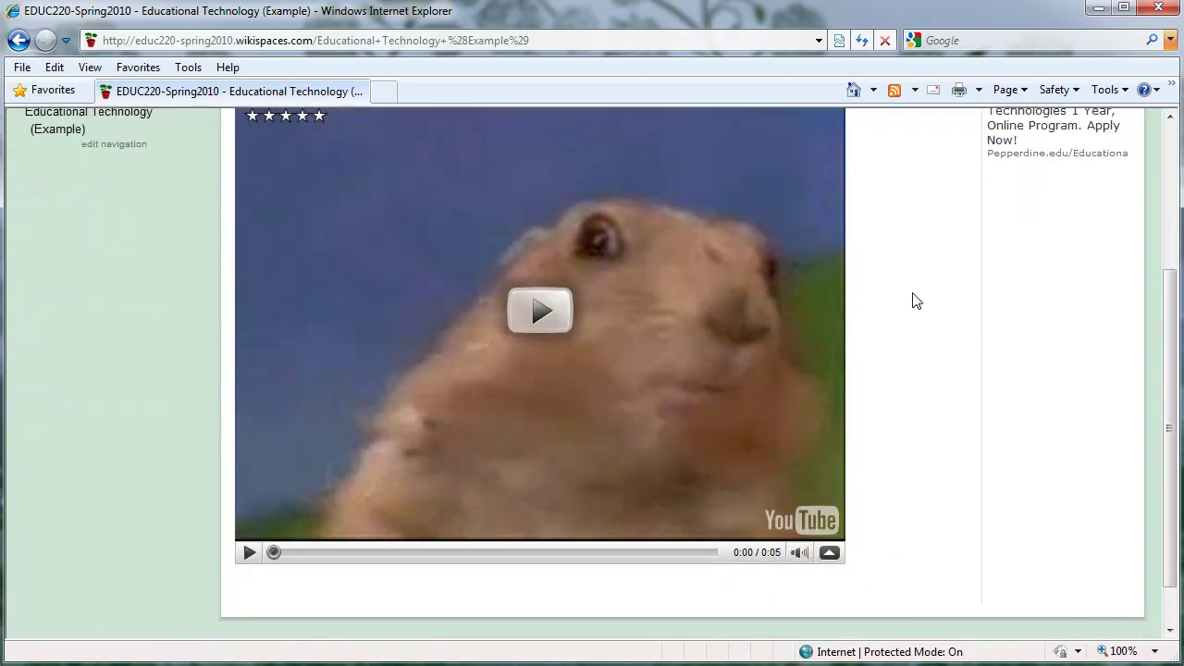
{"action": "scroll", "coordinate": [915, 297], "scroll_direction": "up", "scroll_amount": 1}
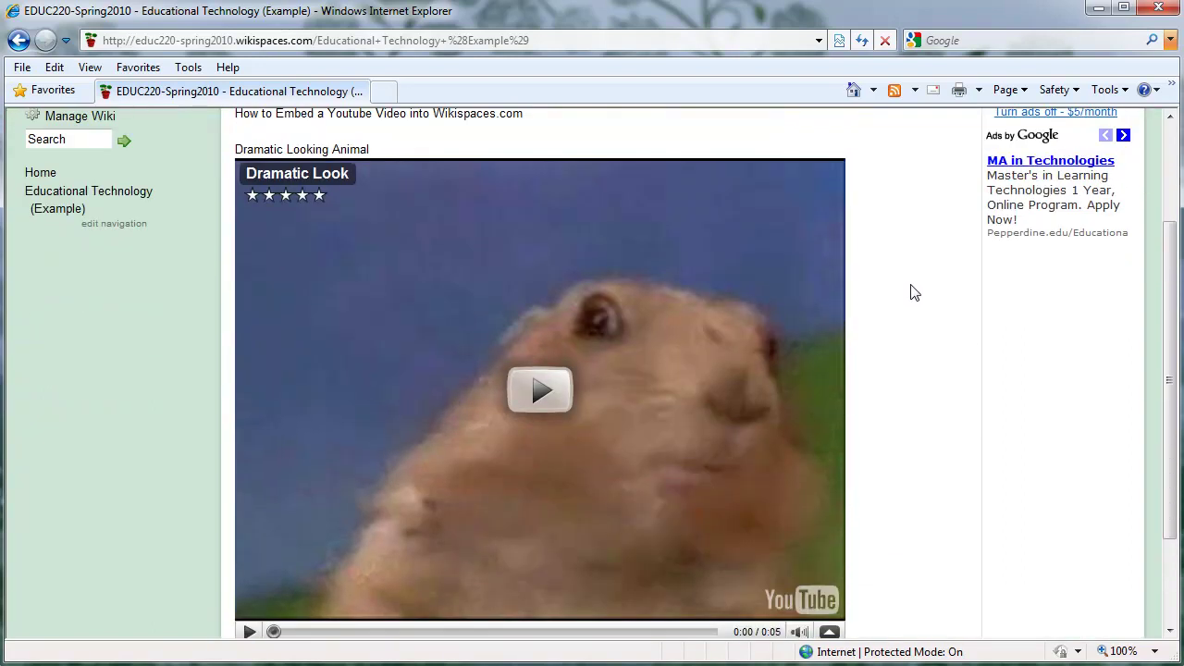
{"action": "scroll", "coordinate": [912, 292], "scroll_direction": "up", "scroll_amount": 1}
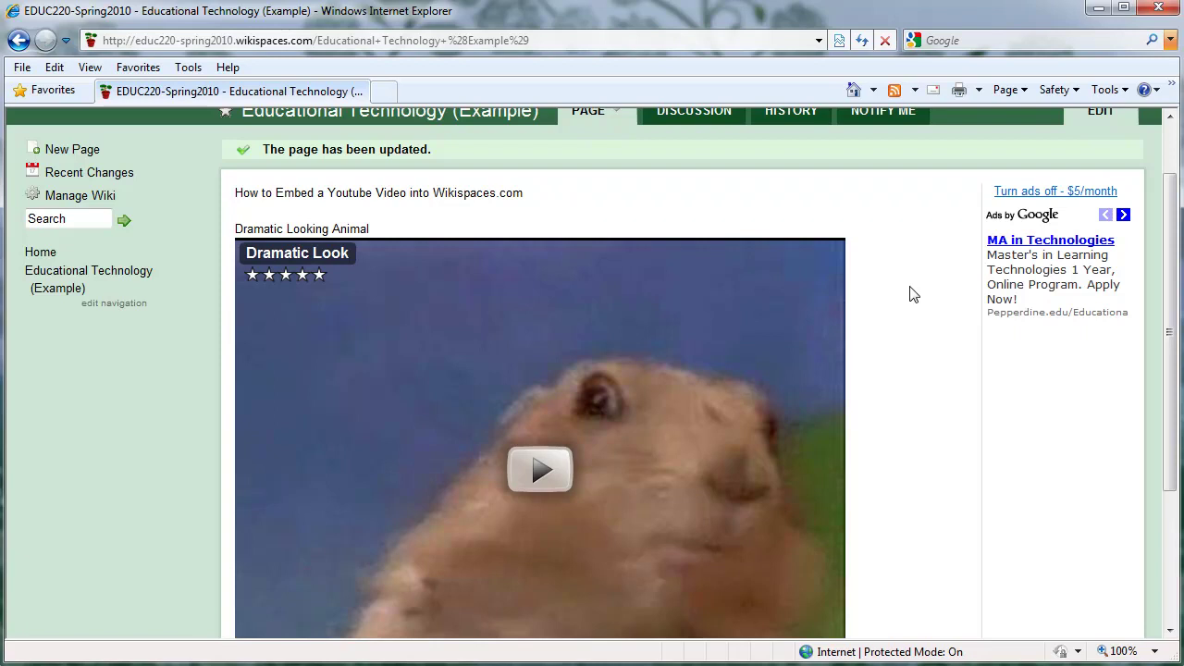
Highlight the 'Dramatic Looking Animal' caption and start the embedded YouTube video playing.
{"action": "left_click_drag", "start_coordinate": [373, 230], "coordinate": [235, 229]}
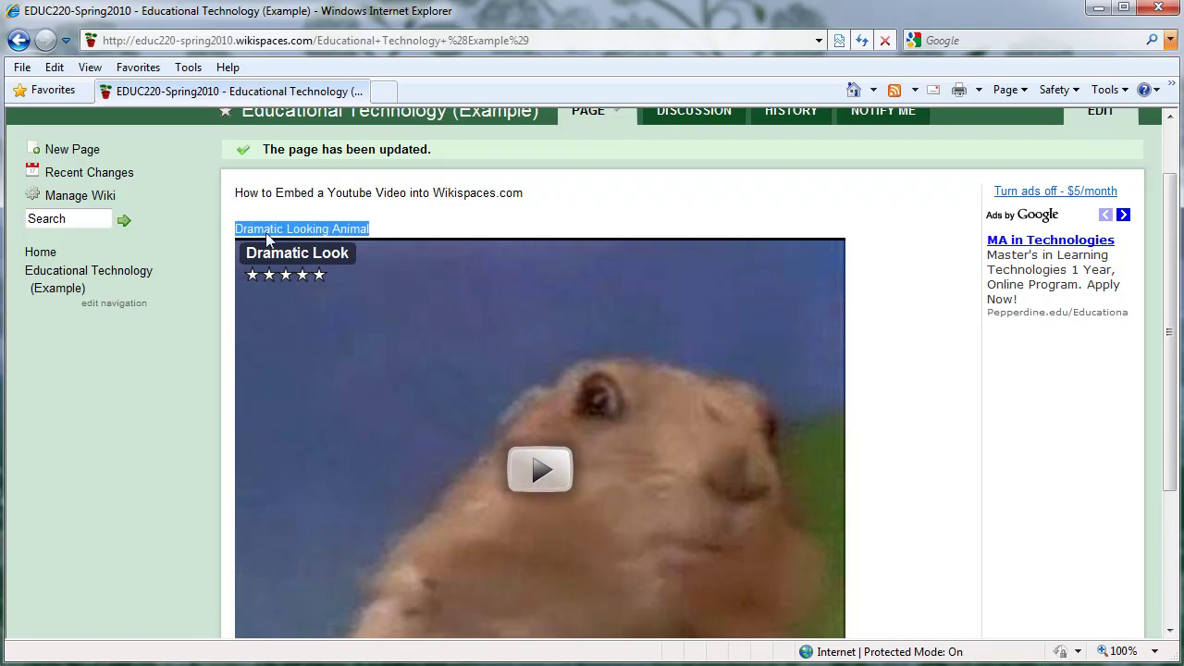
{"action": "scroll", "coordinate": [896, 303], "scroll_direction": "down", "scroll_amount": 3}
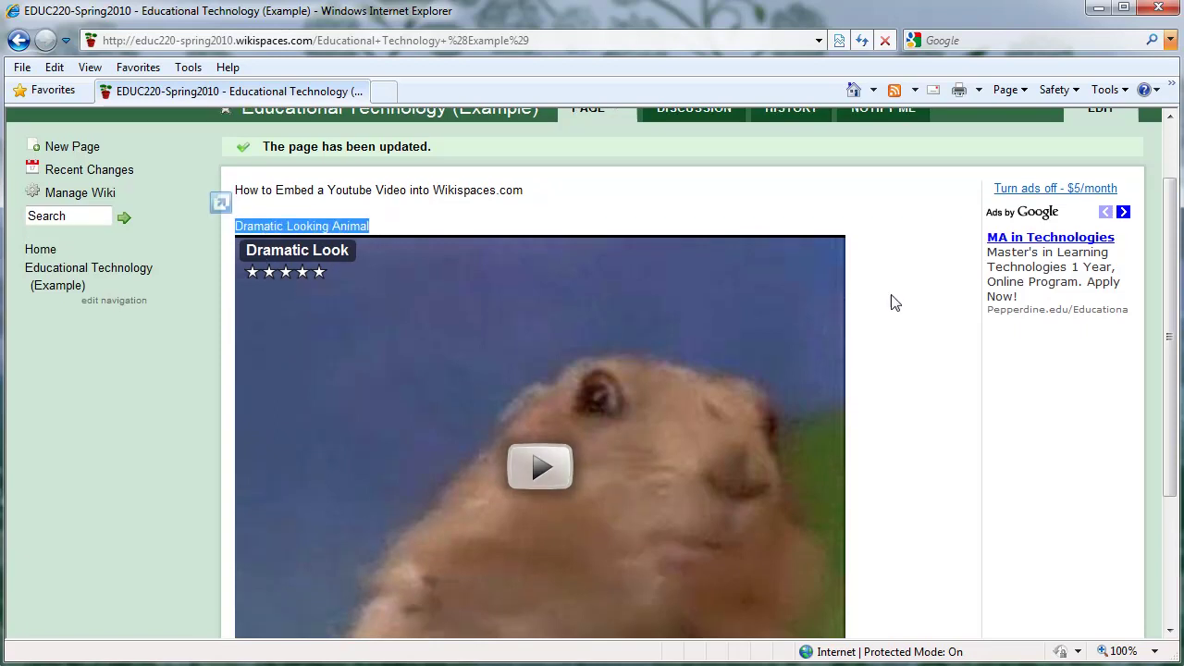
{"action": "scroll", "coordinate": [902, 304], "scroll_direction": "up", "scroll_amount": 1}
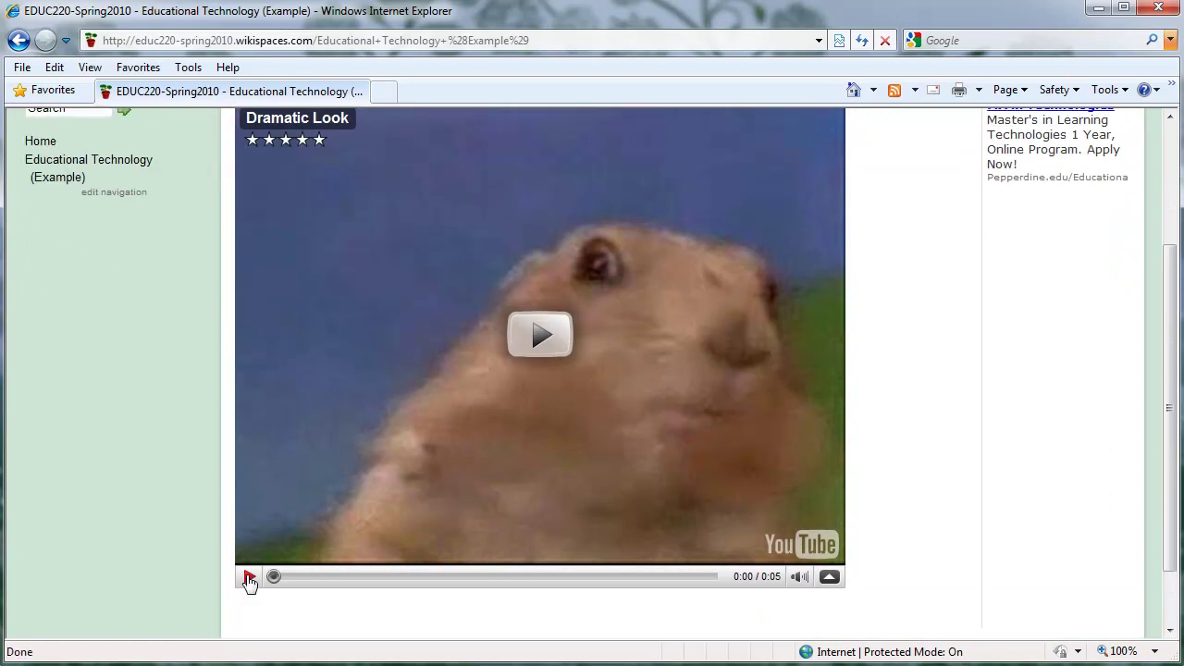
{"action": "left_click", "coordinate": [250, 578]}
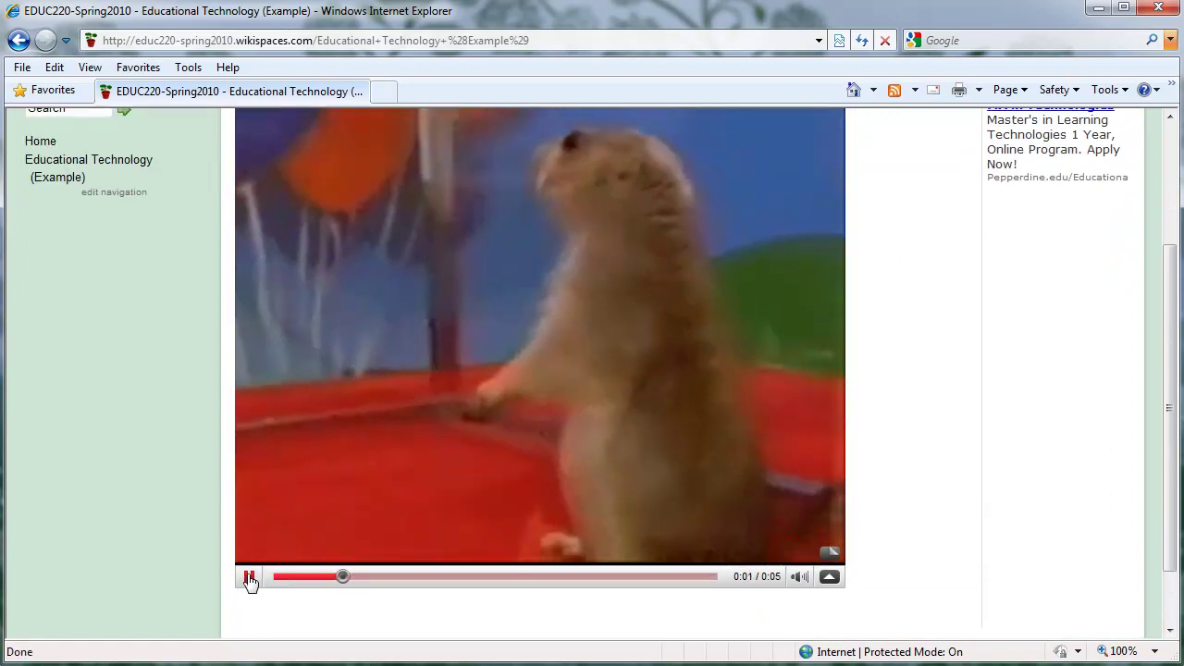